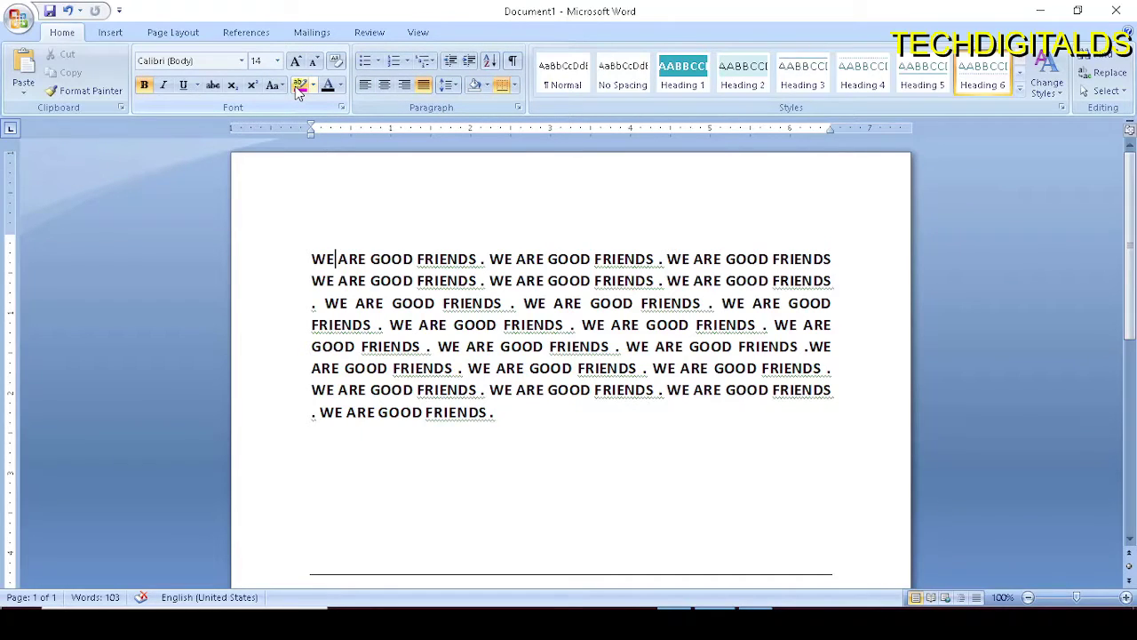
Highlight 'WE ARE GOOD FRIENDS' at the start of line 2 in magenta.
left_click(405, 258)
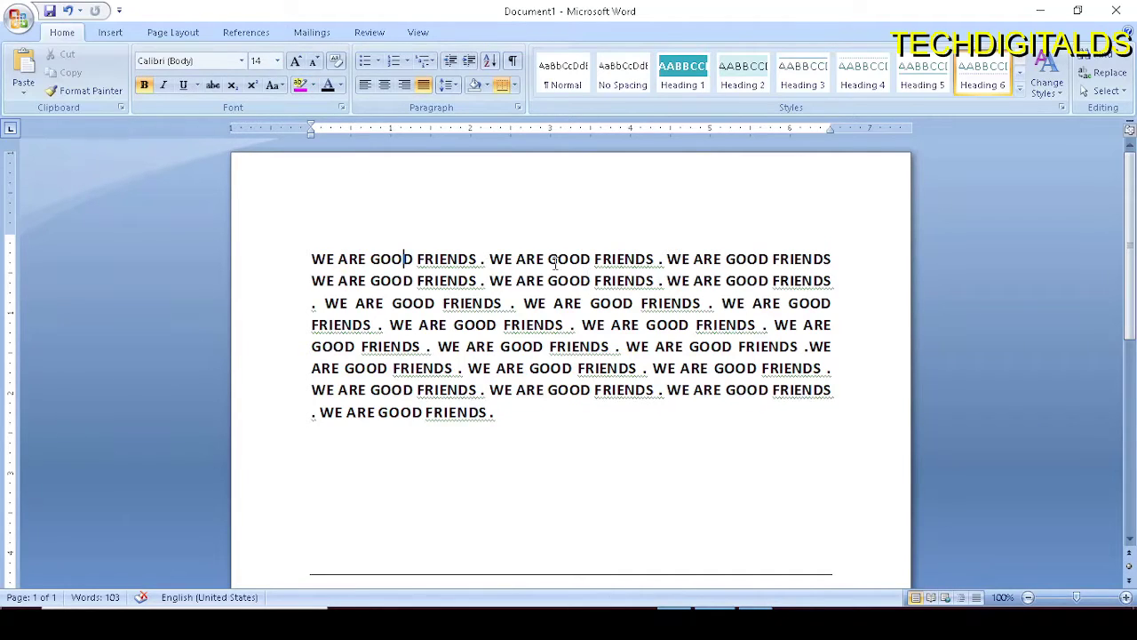
left_click_drag(313, 285, 417, 286)
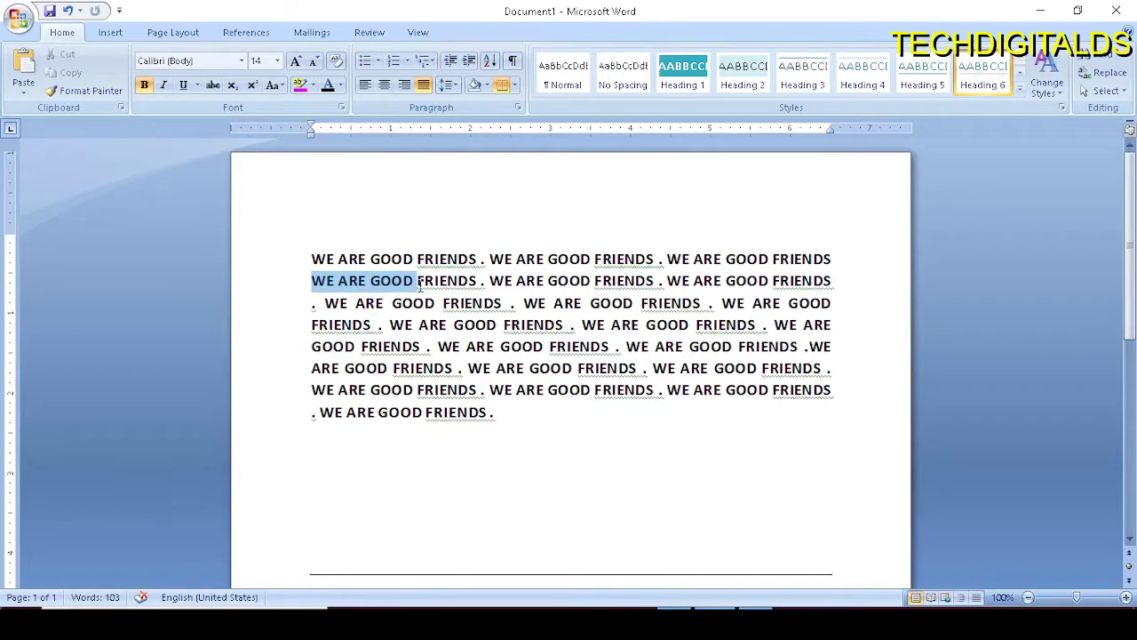
left_click_drag(417, 286, 450, 286)
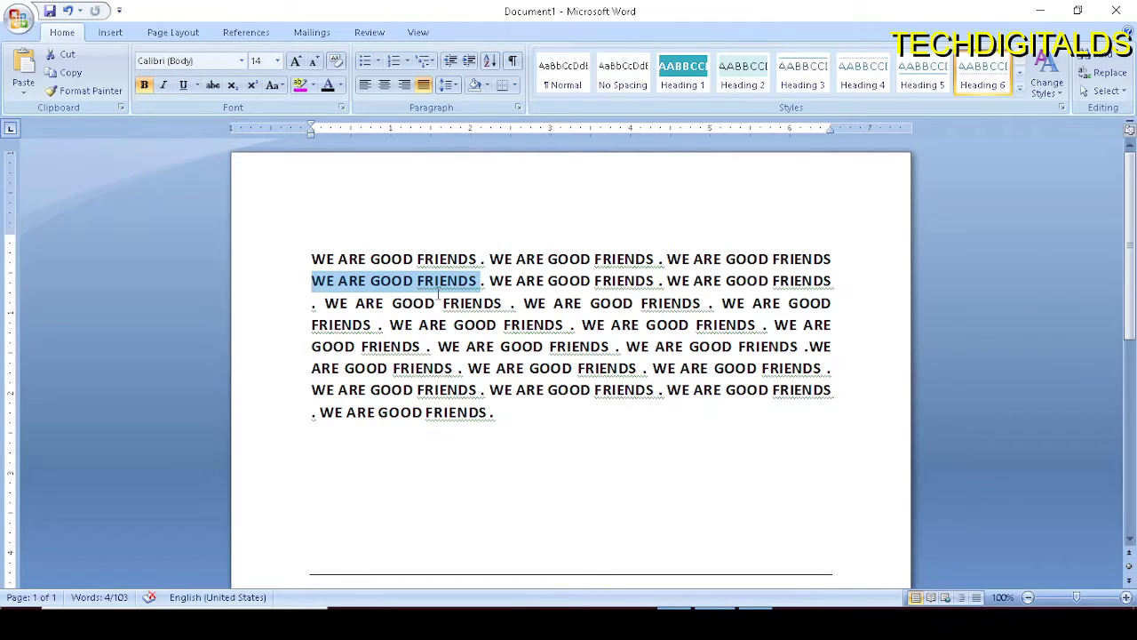
left_click(301, 86)
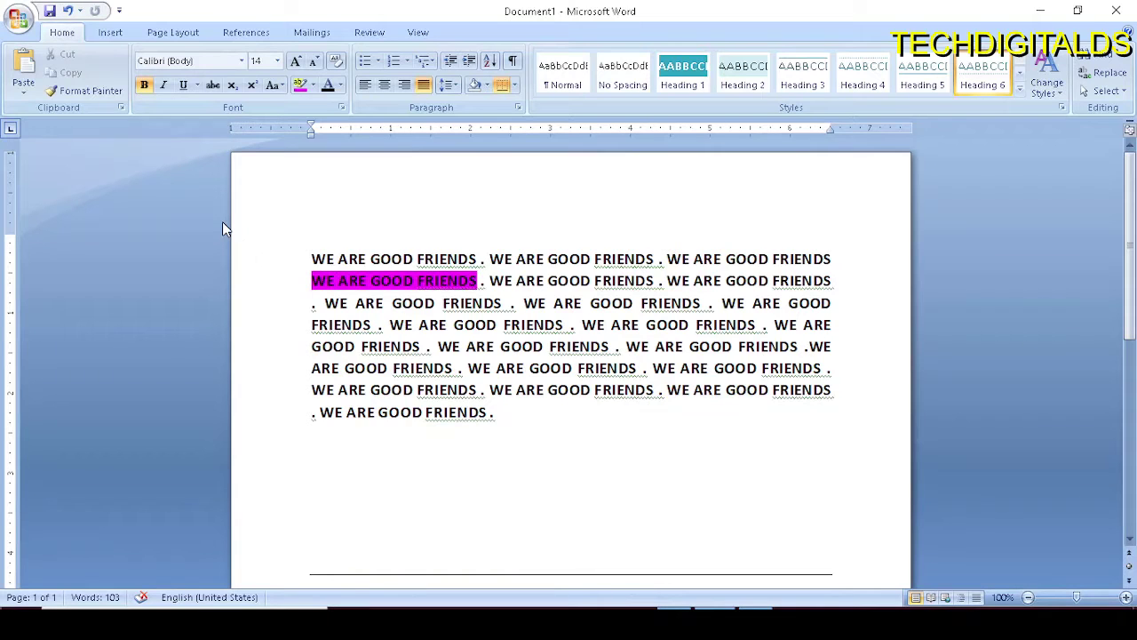
left_click(583, 303)
Colour the whole paragraph's text red, then change it to dark blue.
left_click_drag(312, 259, 817, 448)
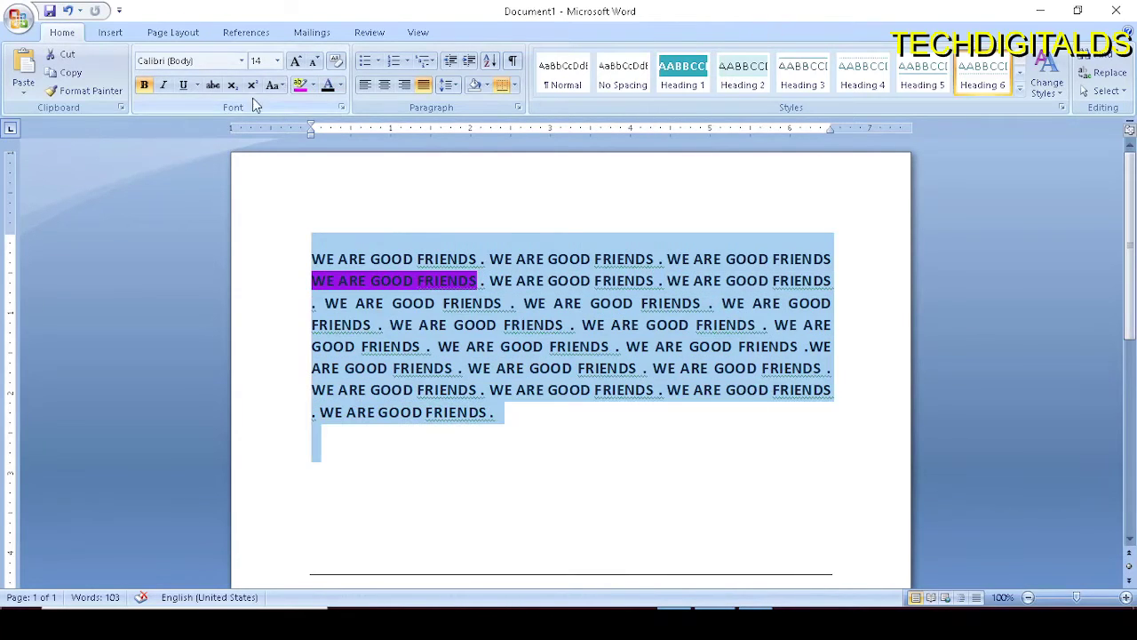
left_click(351, 165)
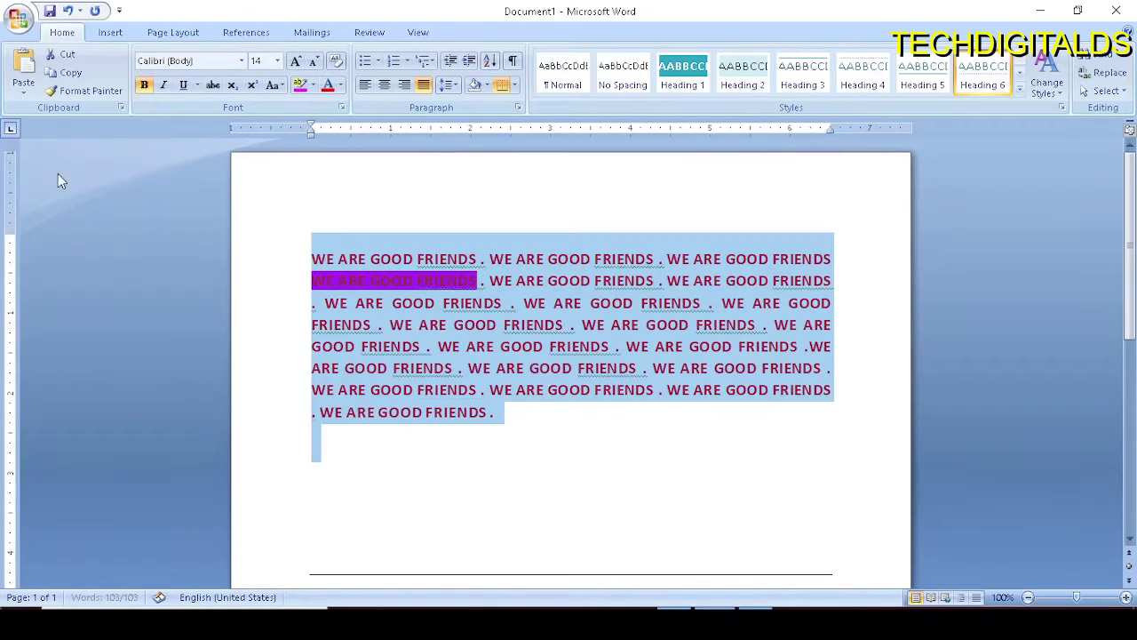
left_click(651, 346)
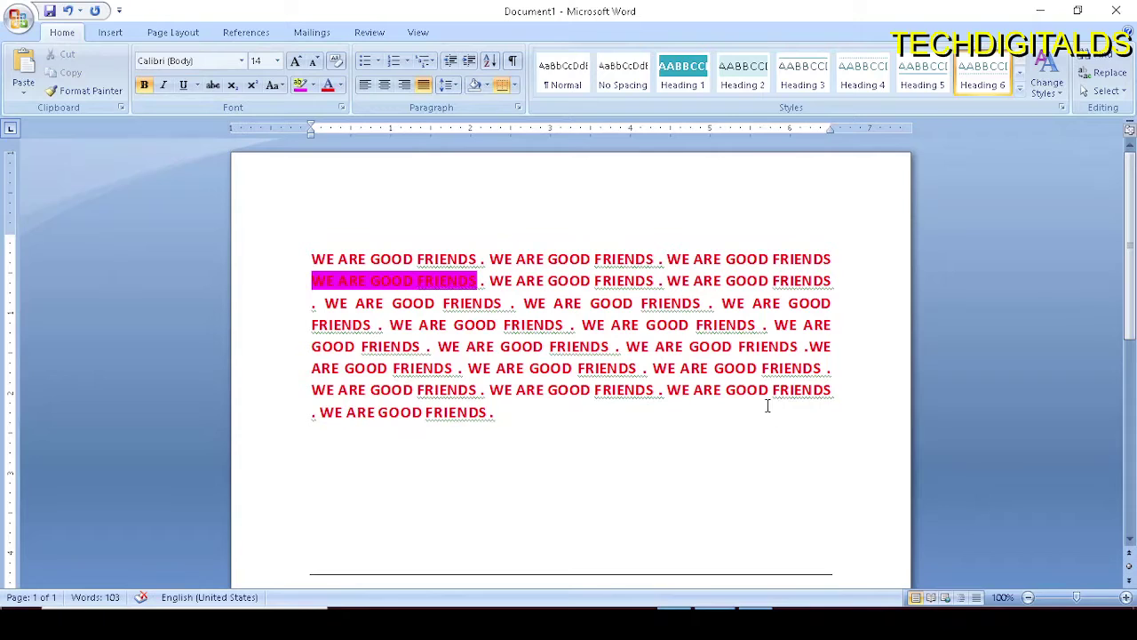
left_click_drag(313, 256, 741, 437)
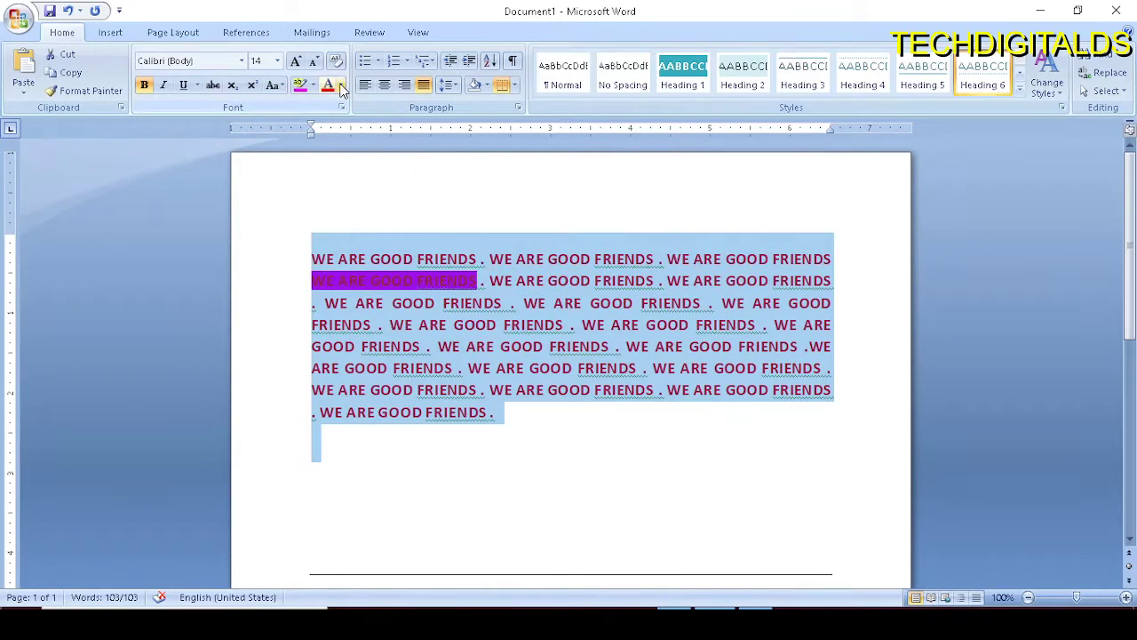
left_click(424, 215)
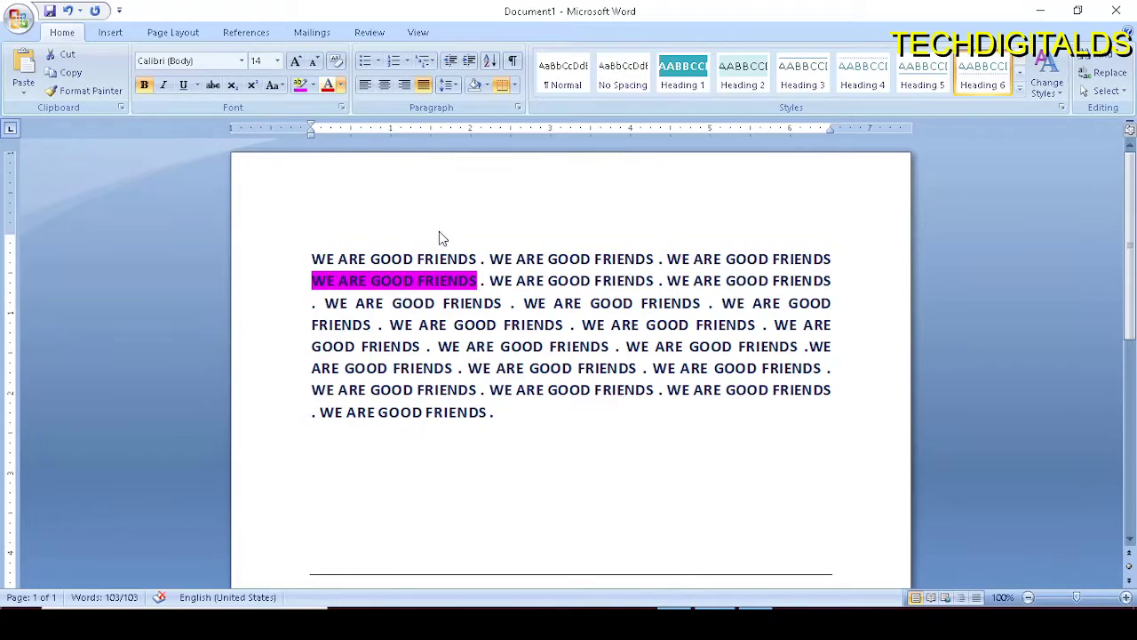
key("ctrl+a")
left_click(622, 436)
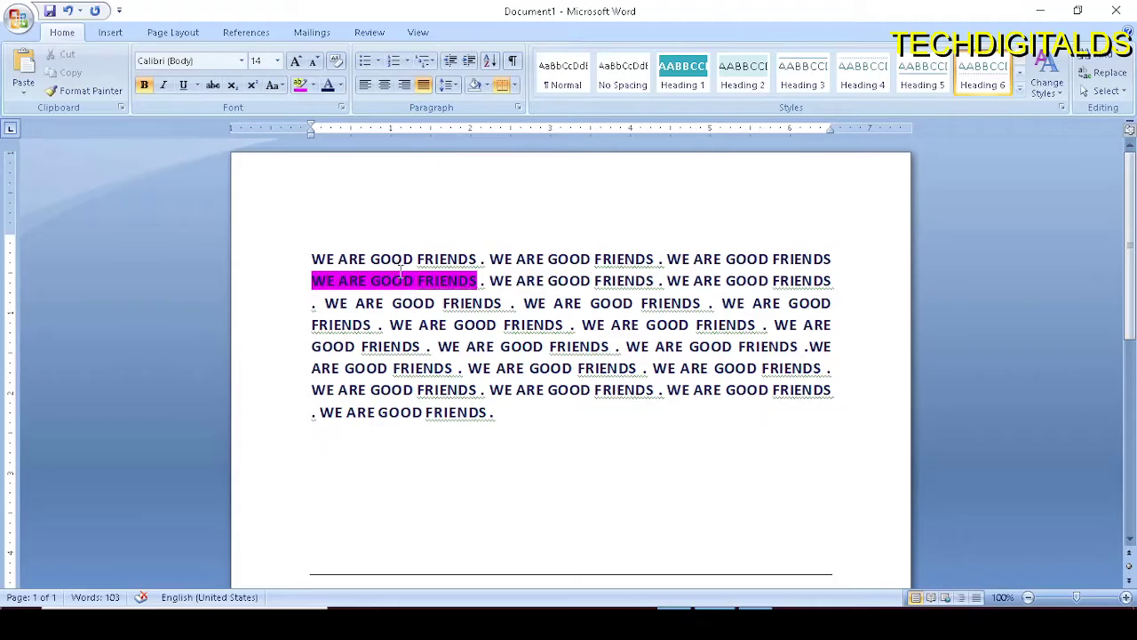
Try double line spacing, return to single spacing, and remove the space before the paragraph.
mouse_move(311, 259)
left_mouse_down()
mouse_move(390, 278)
mouse_move(586, 419)
left_mouse_up()
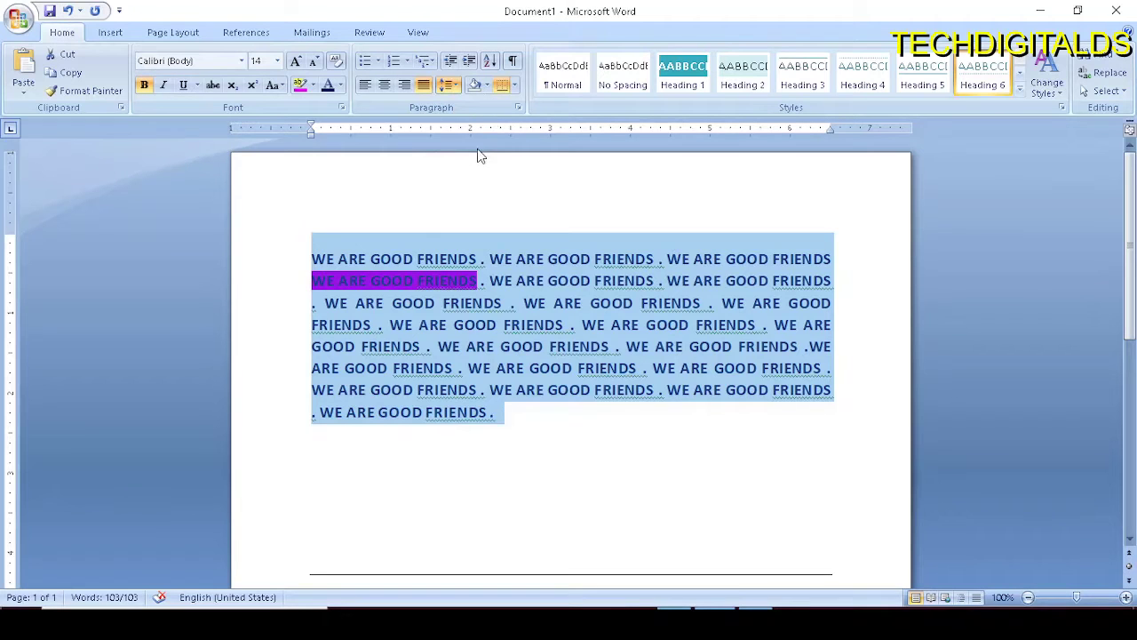
key("ctrl+2")
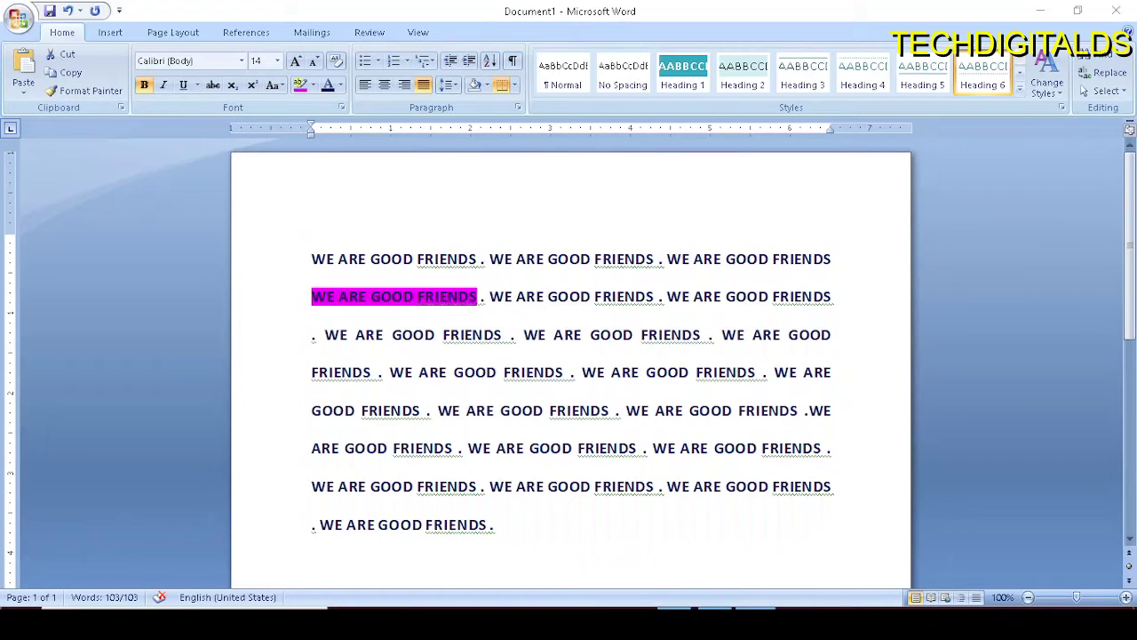
left_click(708, 612)
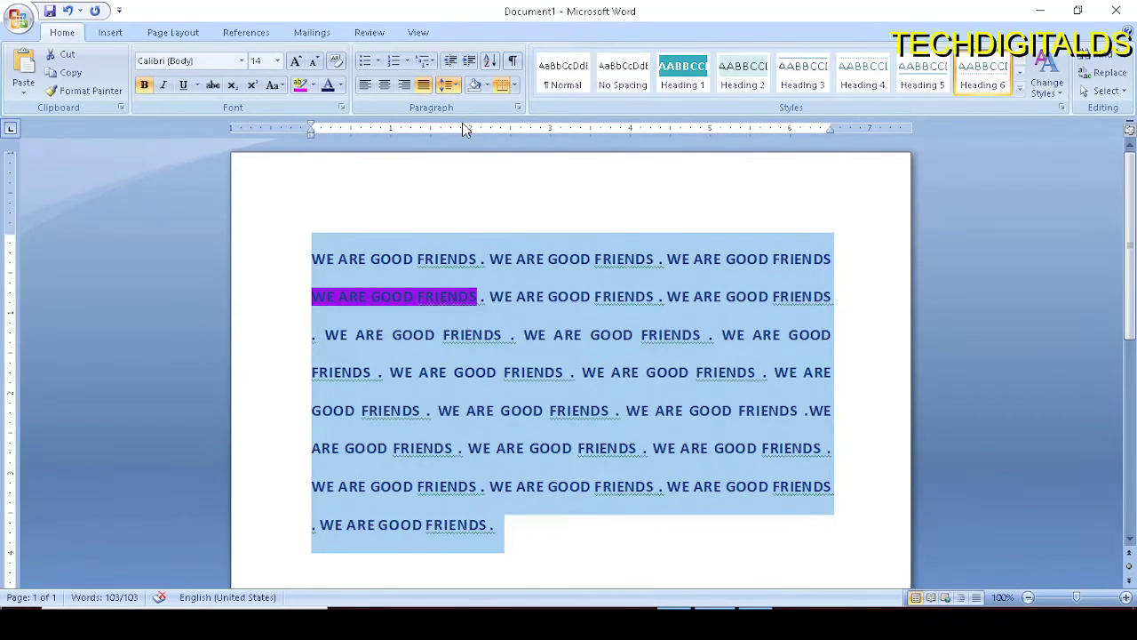
key("ctrl+1")
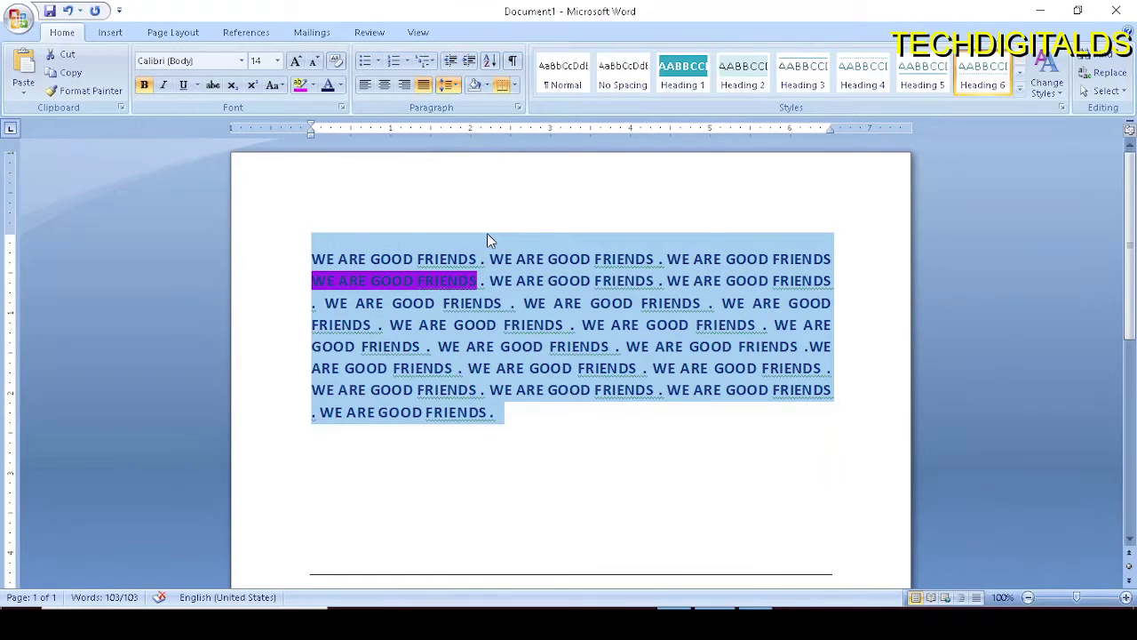
key("ctrl+0")
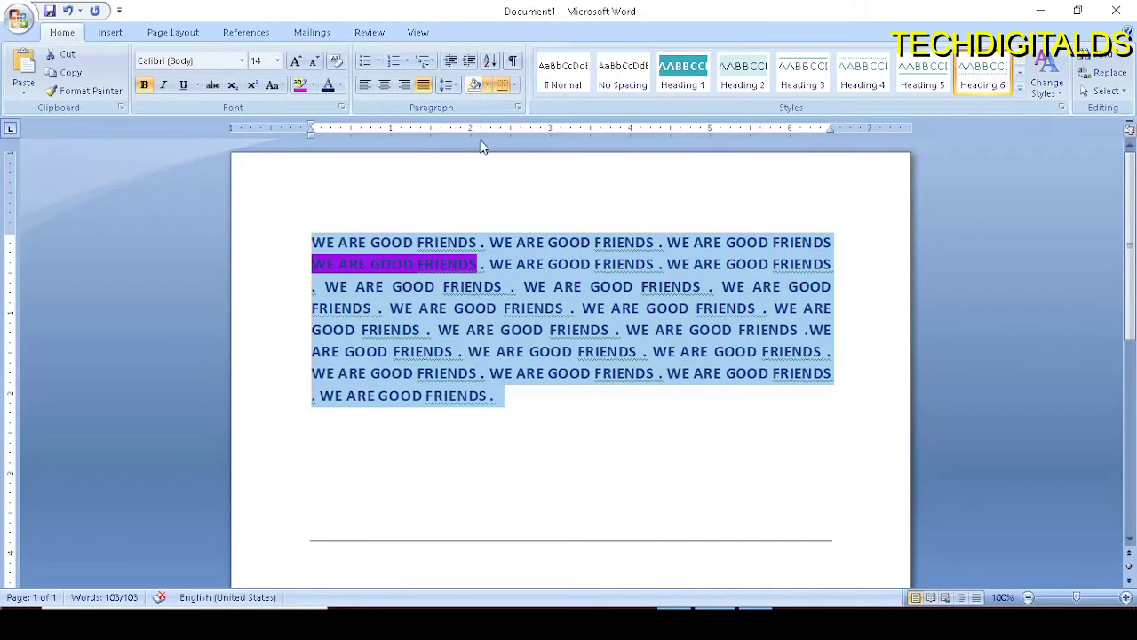
Select the whole paragraph and set its shading to No Color.
left_click(509, 208)
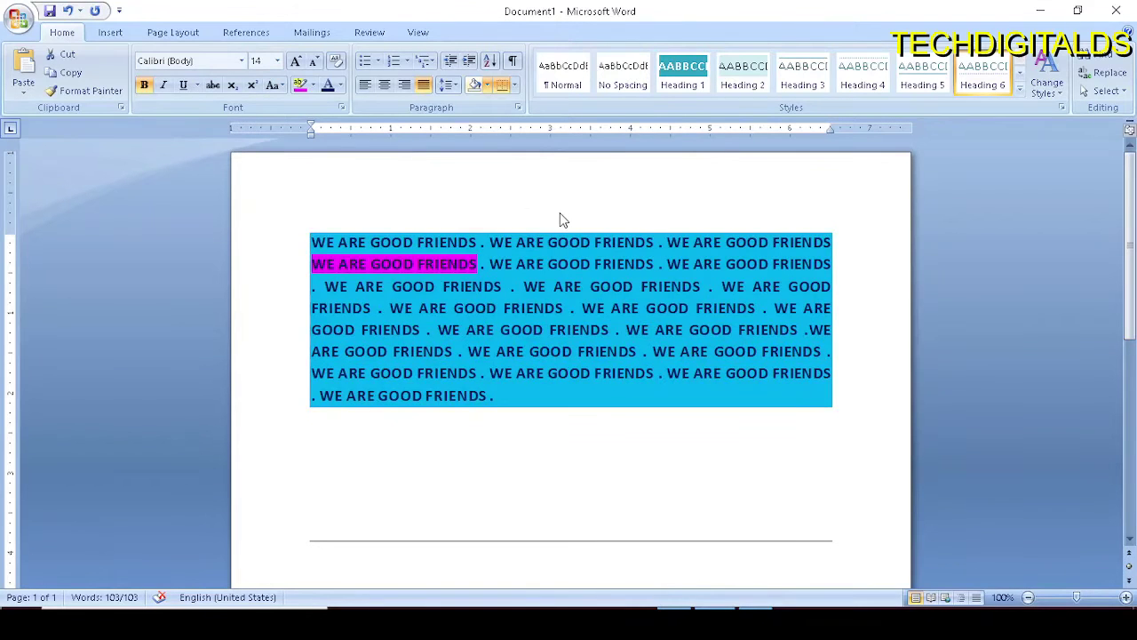
key("ctrl+a")
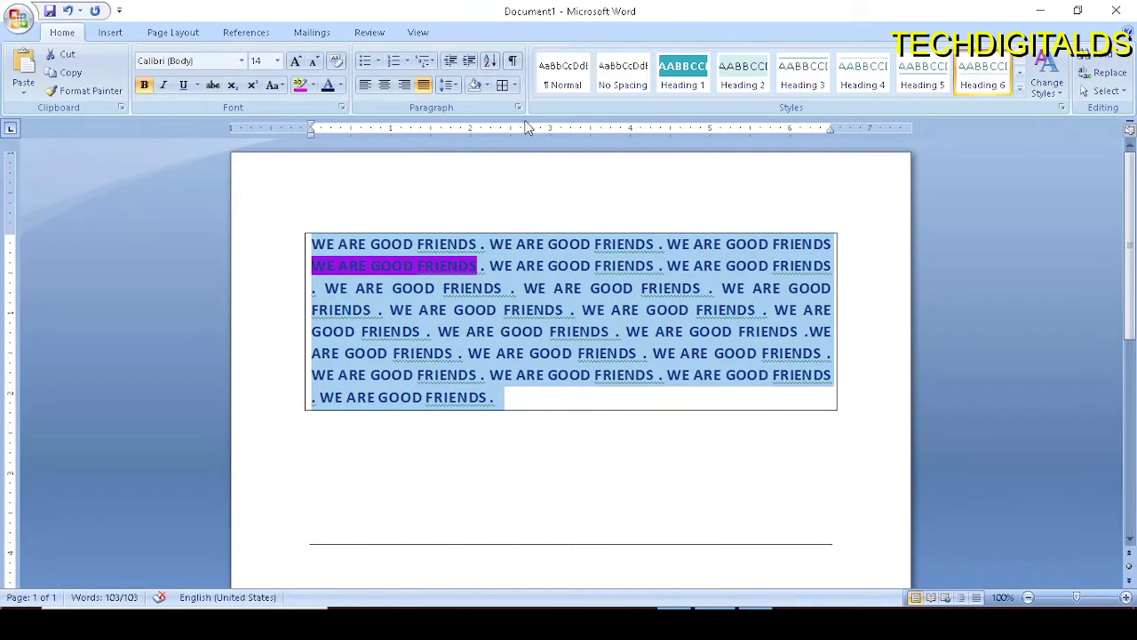
Apply Outside Borders to put a box around the paragraph, then reselect it.
left_click(508, 86)
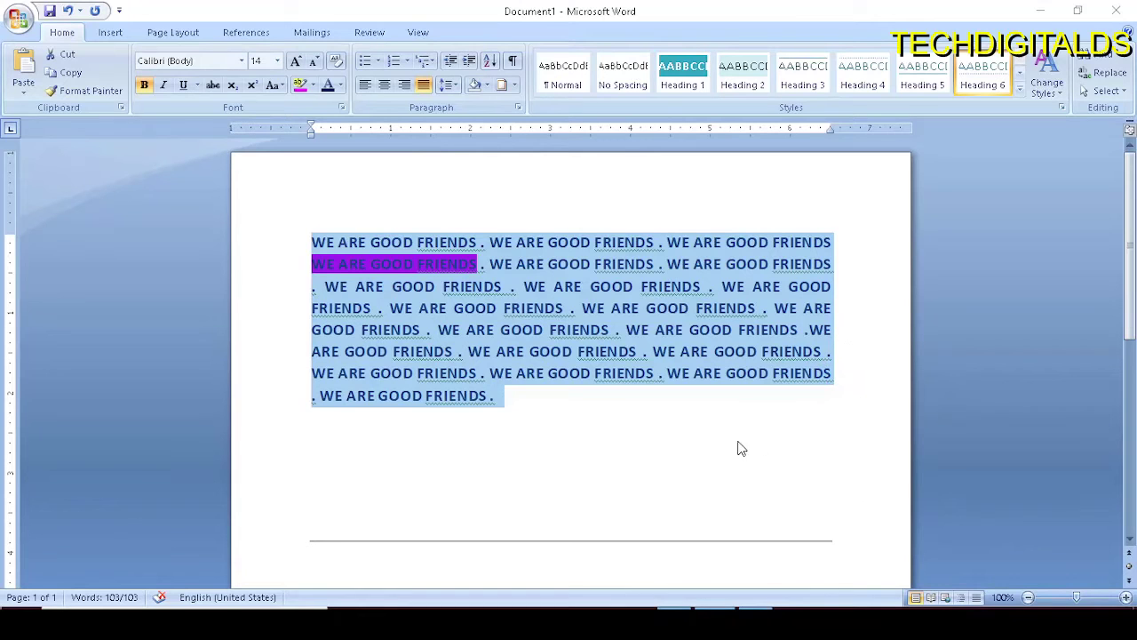
key("alt+h")
key("b")
key("s")
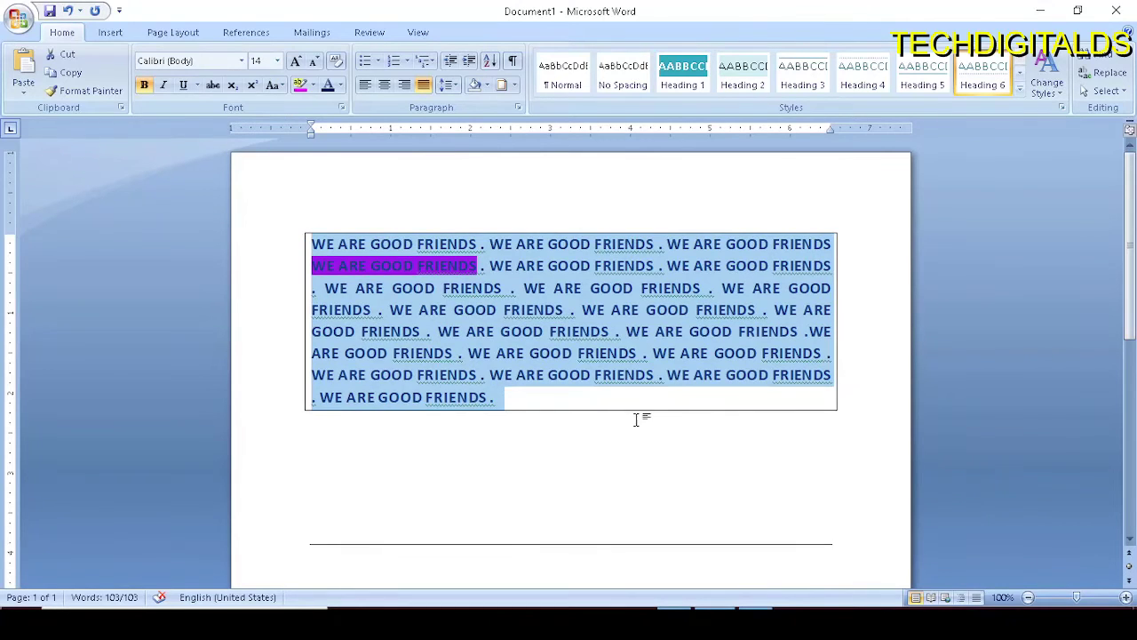
left_click(644, 410)
left_click_drag(311, 245, 701, 391)
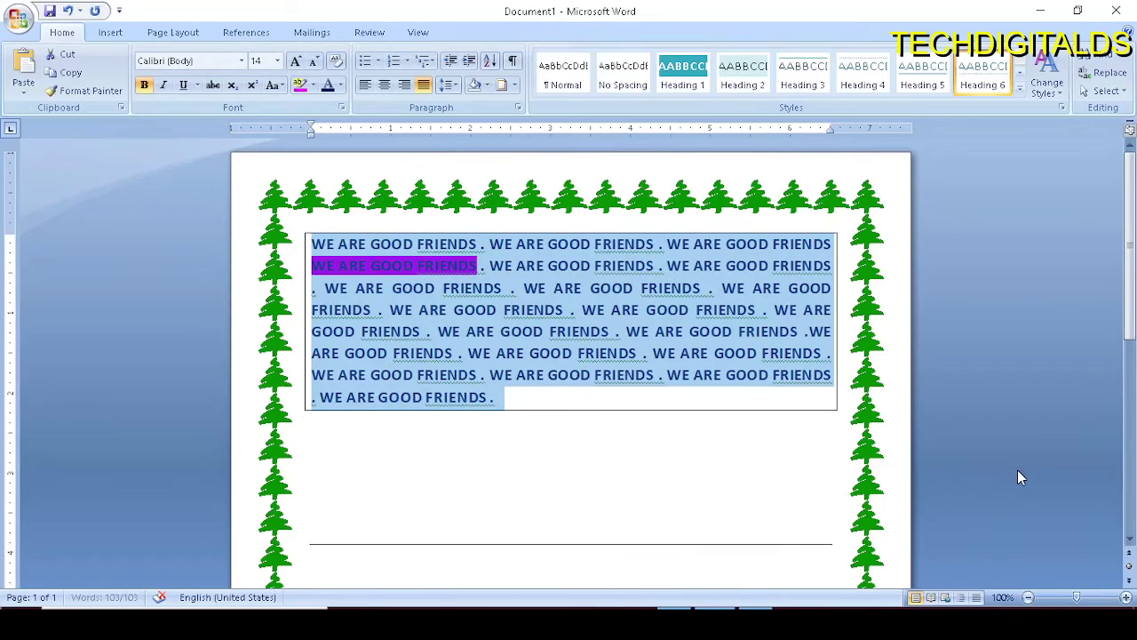
Scroll down the page framed by the green tree-art border.
scroll(631, 350, "down", 3)
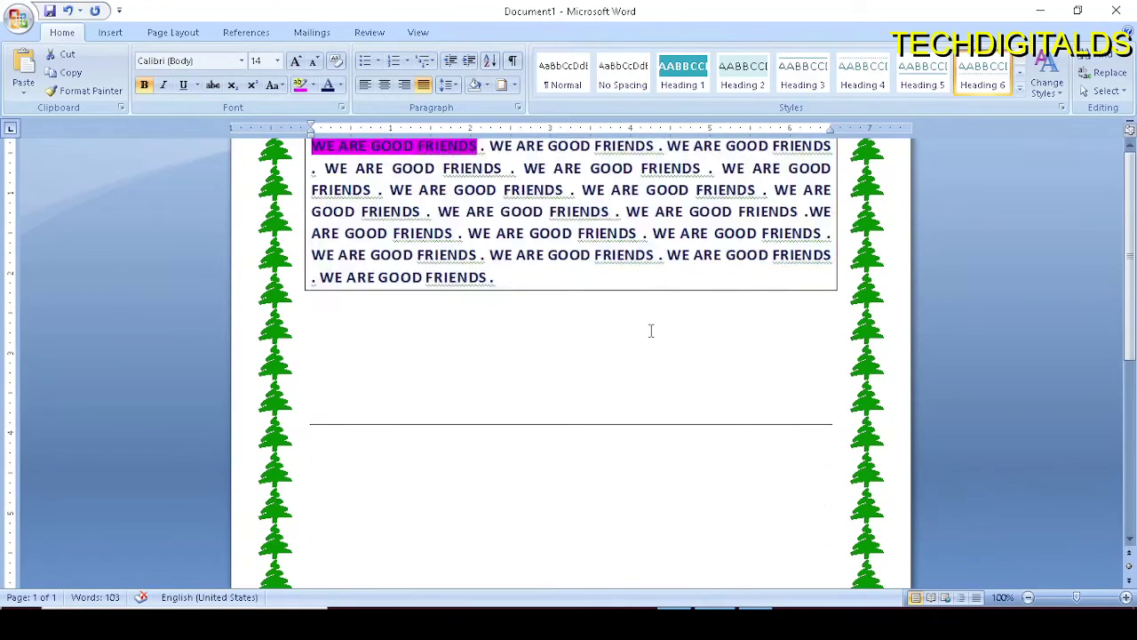
Set the paragraph to No Border, then undo the tree-art page border.
scroll(650, 330, "down", 6, "ctrl")
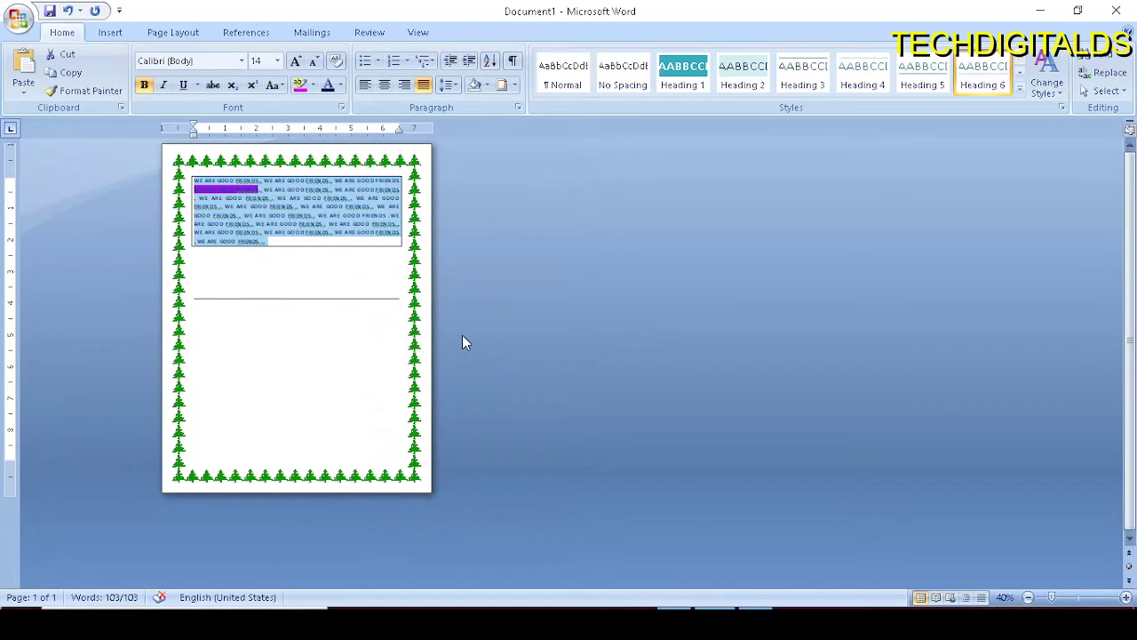
scroll(462, 336, "up", 2, "ctrl")
scroll(462, 336, "up", 1, "ctrl")
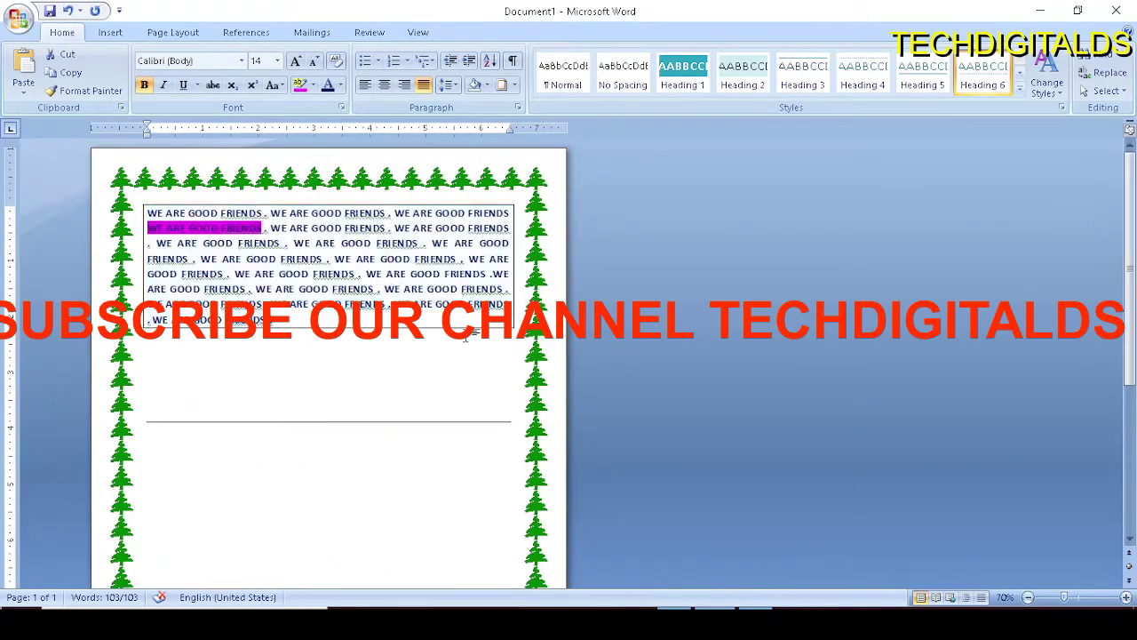
scroll(466, 336, "up", 1, "ctrl")
scroll(466, 335, "up", 1, "ctrl")
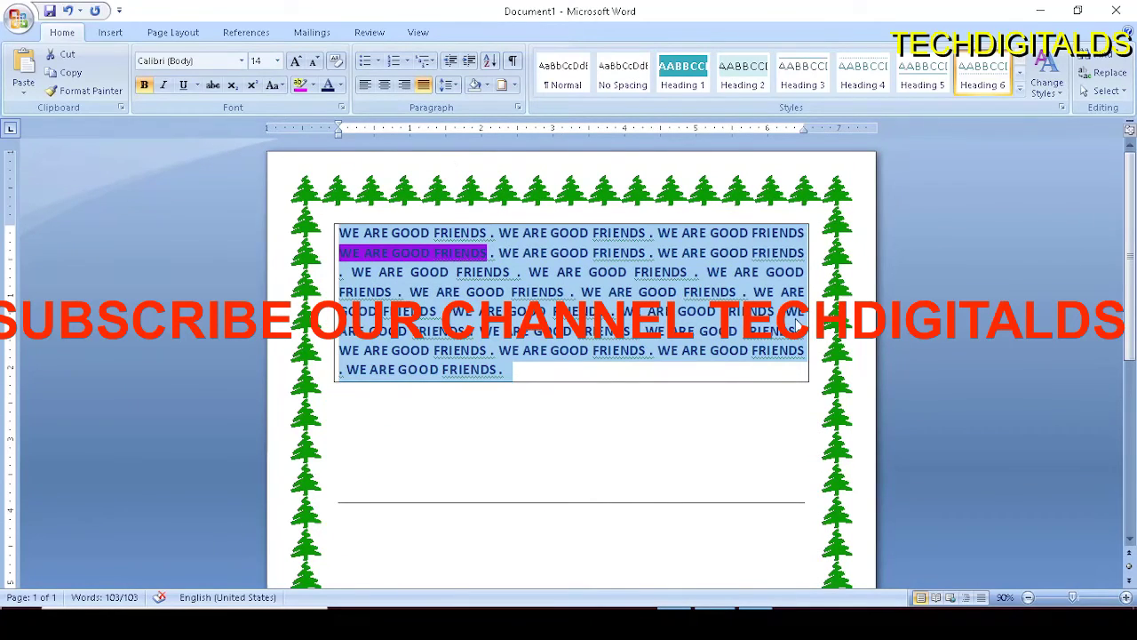
left_click(516, 92)
left_click(545, 184)
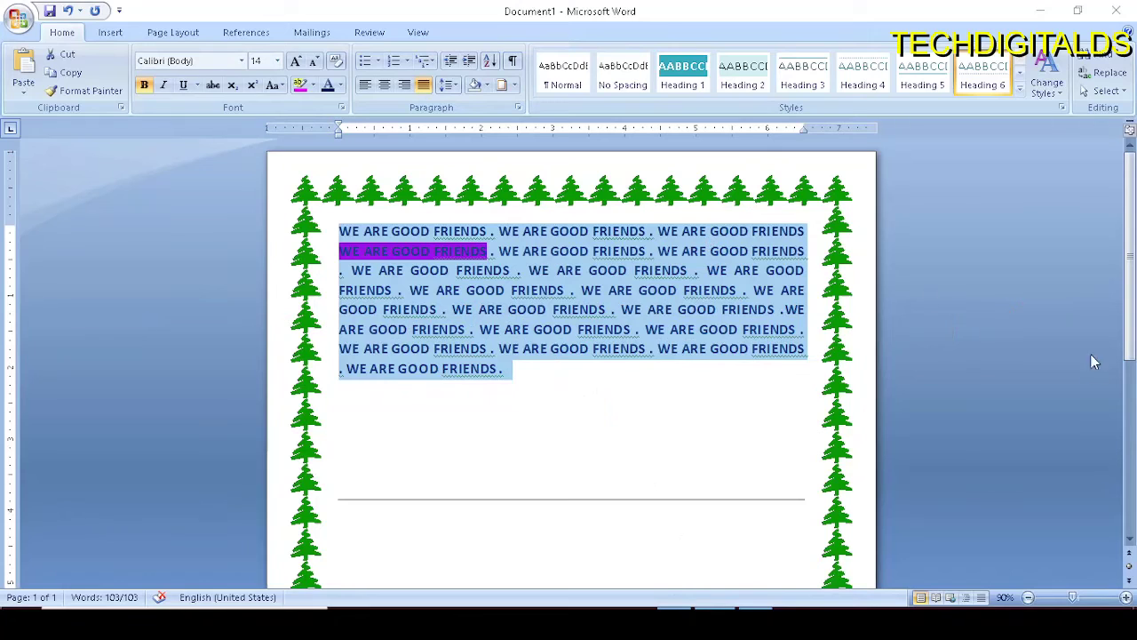
key("ctrl+z")
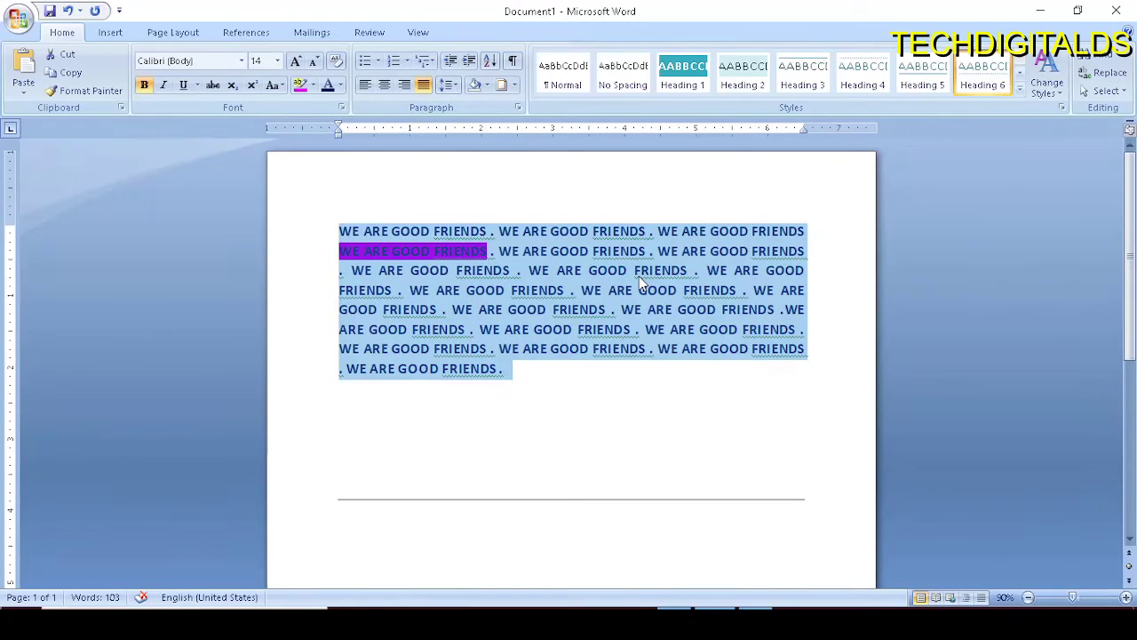
Deselect, then reselect all of the paragraph text.
left_click(563, 403)
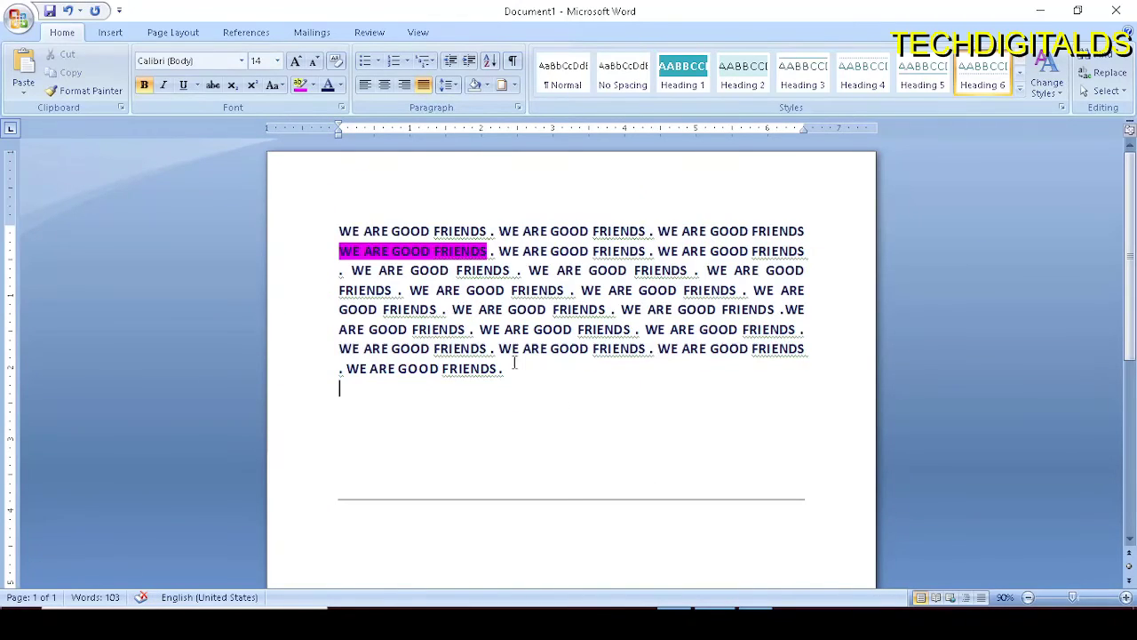
left_click_drag(340, 218, 683, 467)
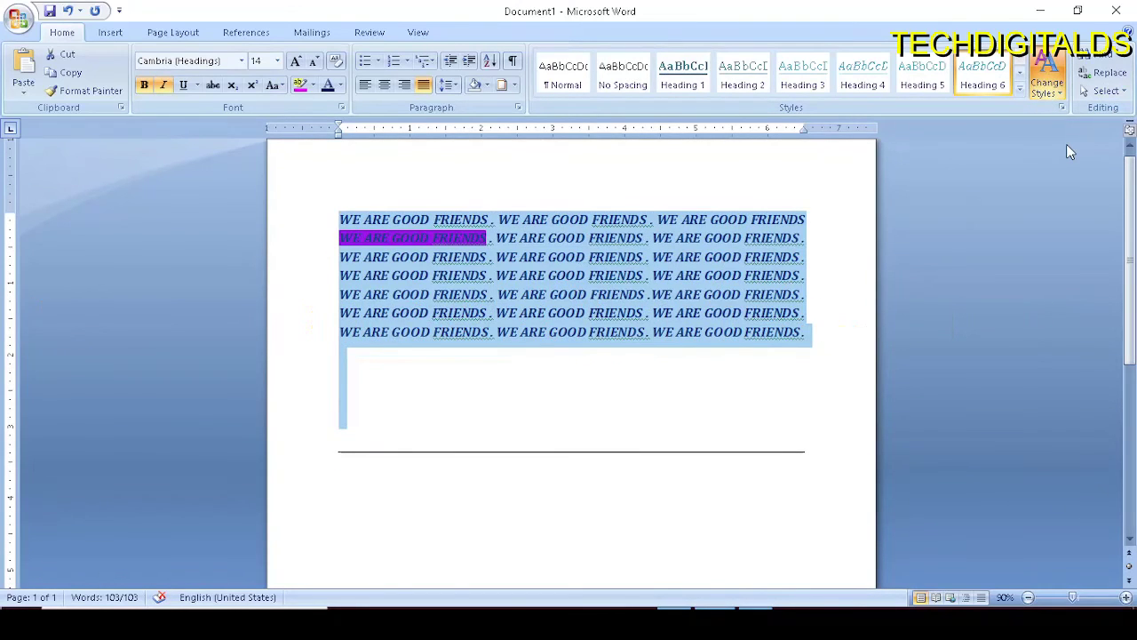
Select all the text and apply a new style set, switching the heading font to Calibri.
left_click(894, 230)
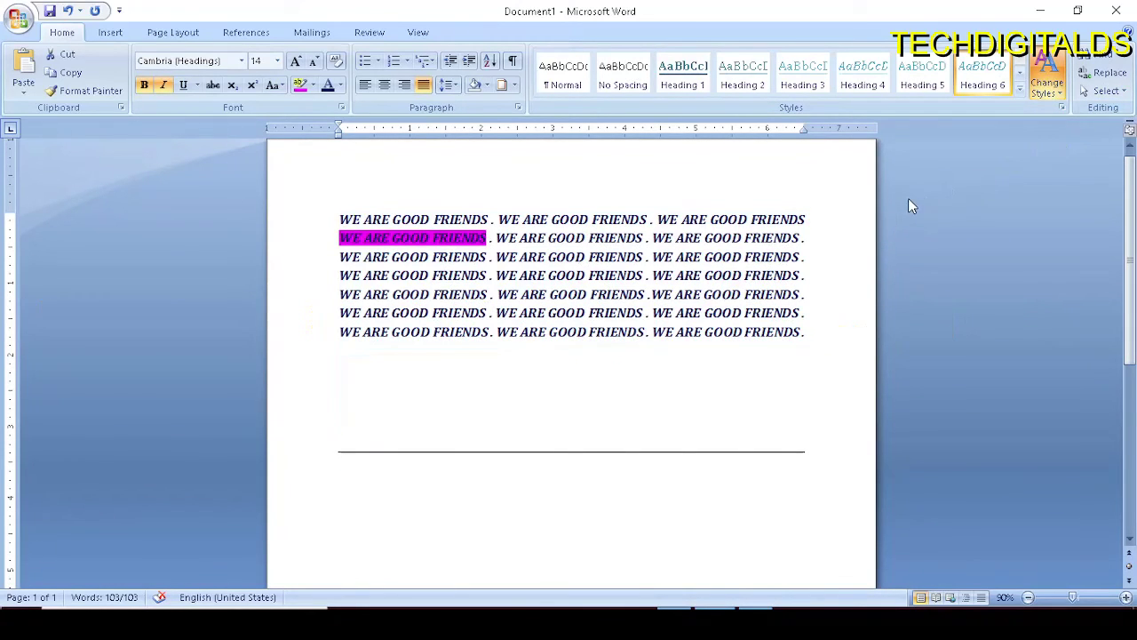
key("ctrl+a")
left_click(769, 358)
left_click_drag(328, 221, 738, 406)
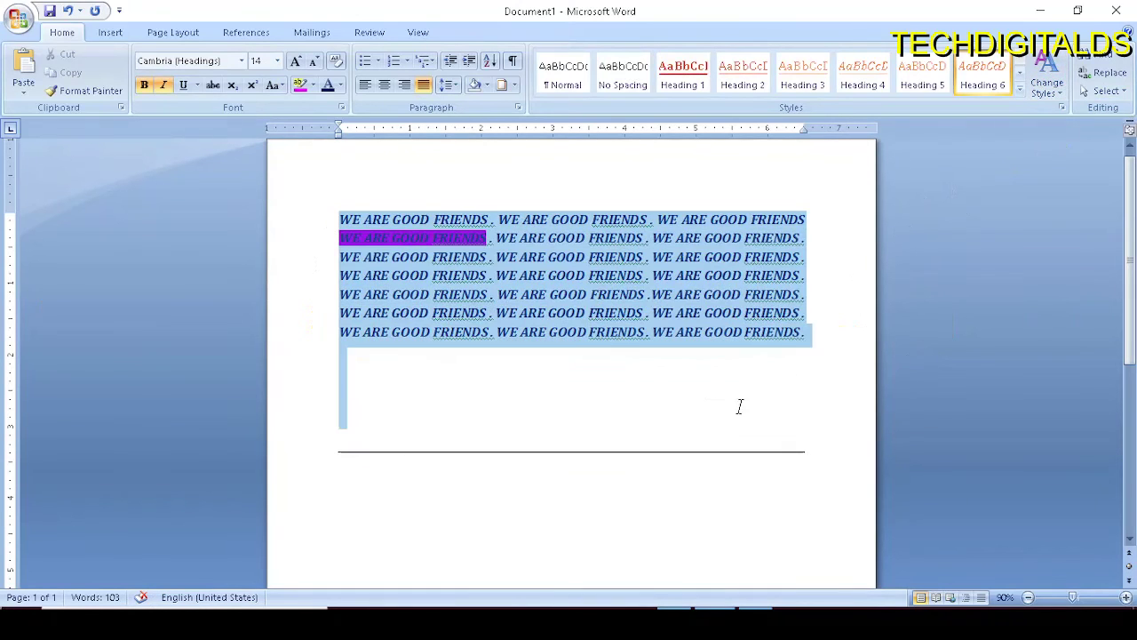
left_click(921, 232)
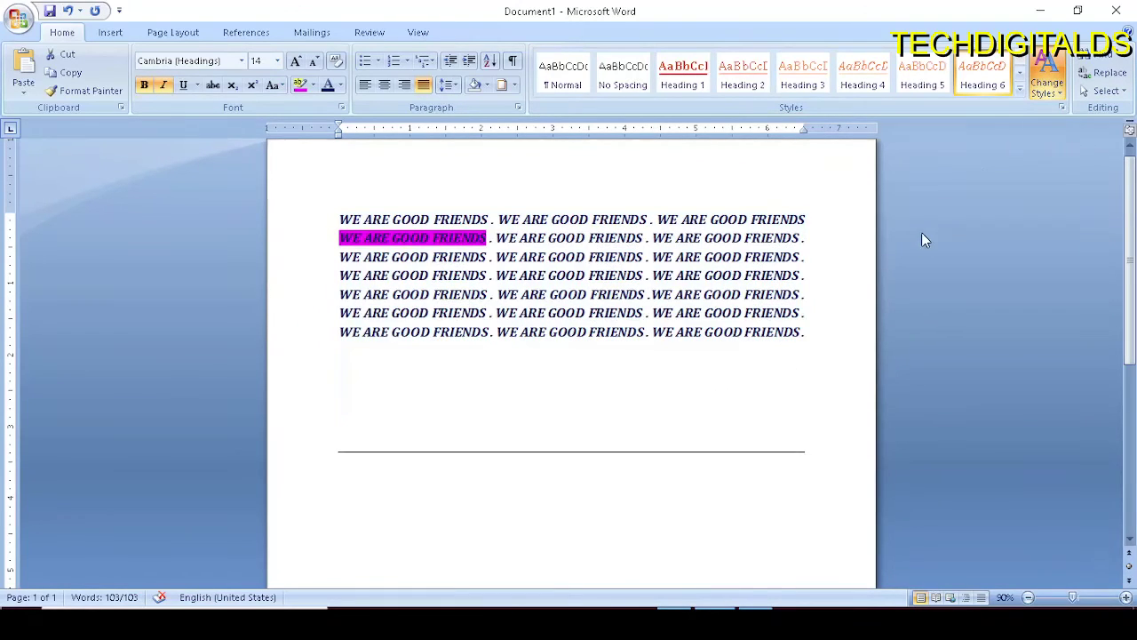
key("ctrl+a")
left_click(629, 347)
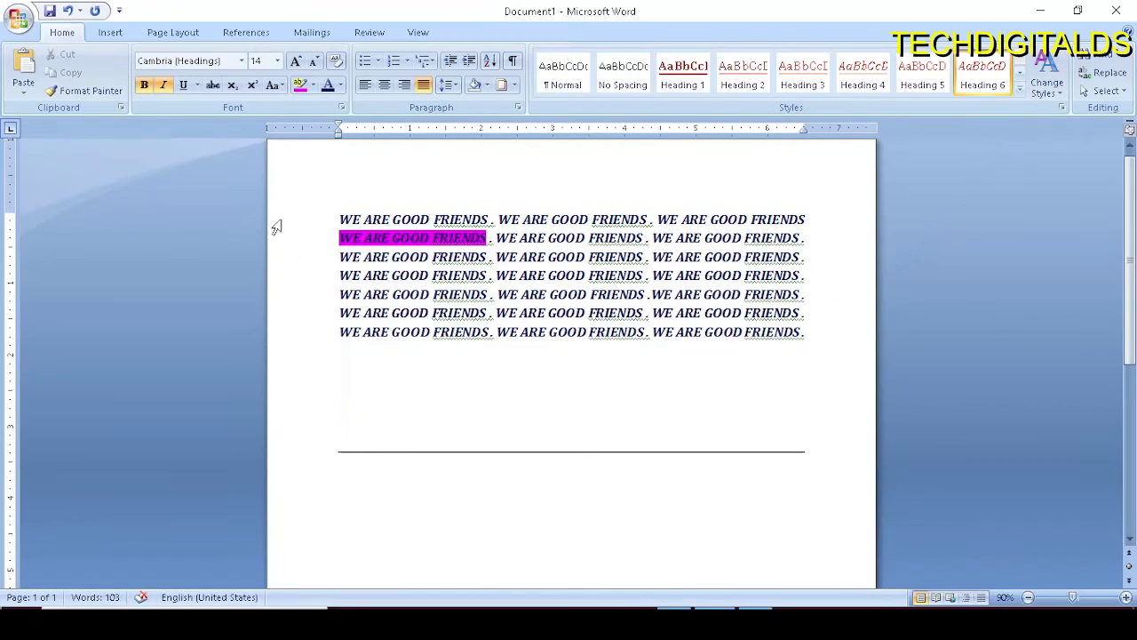
left_click_drag(270, 222, 764, 364)
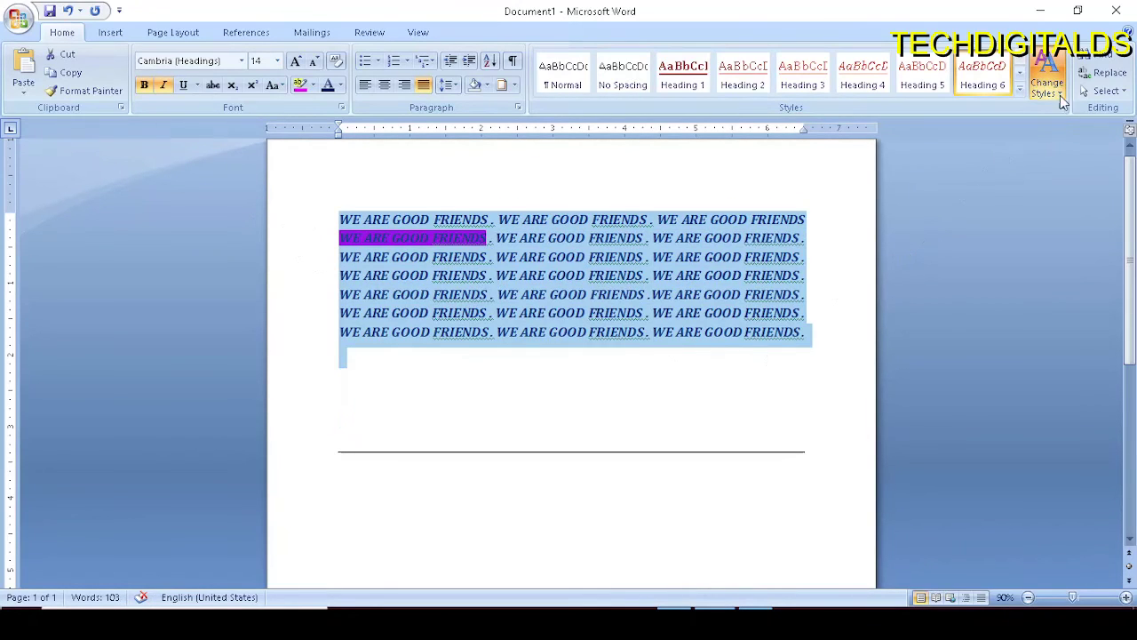
left_click(978, 365)
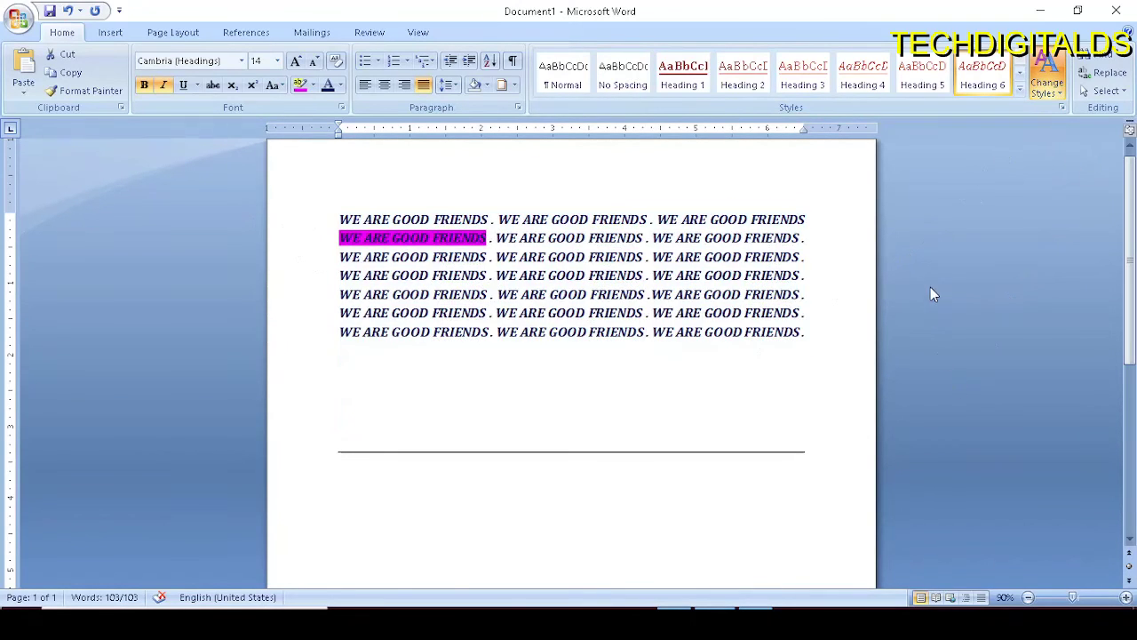
key("ctrl+a")
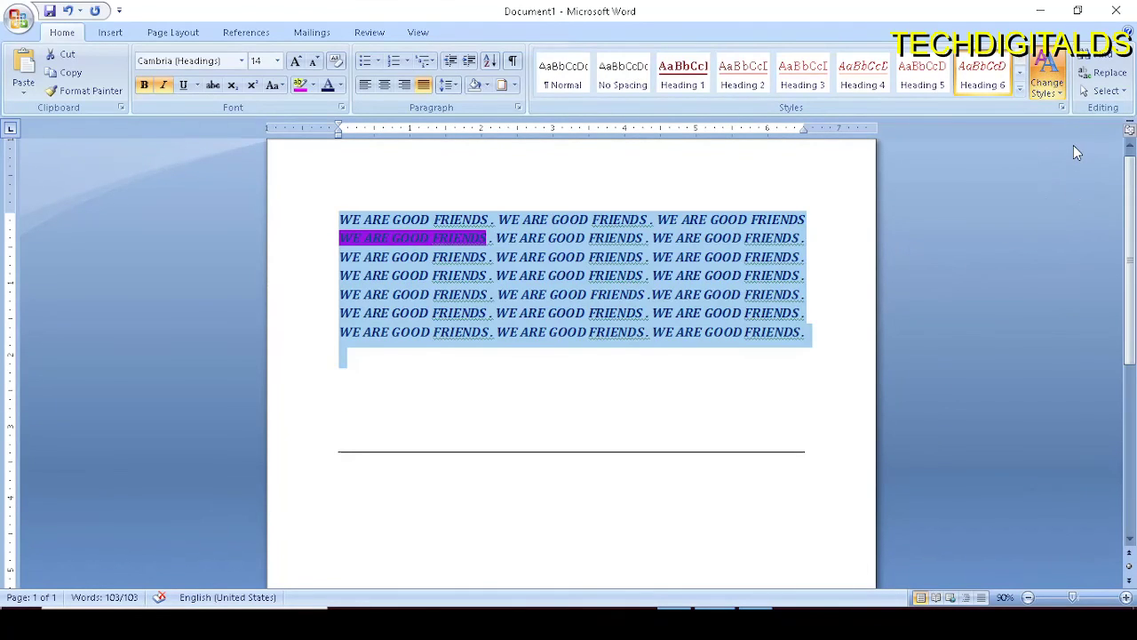
left_click(941, 236)
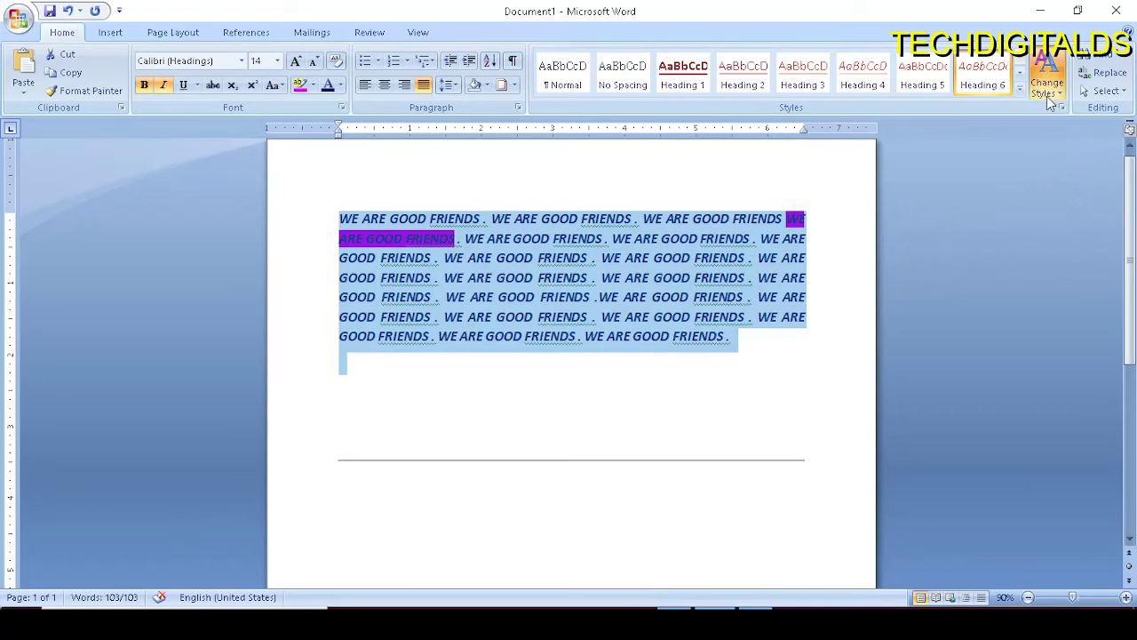